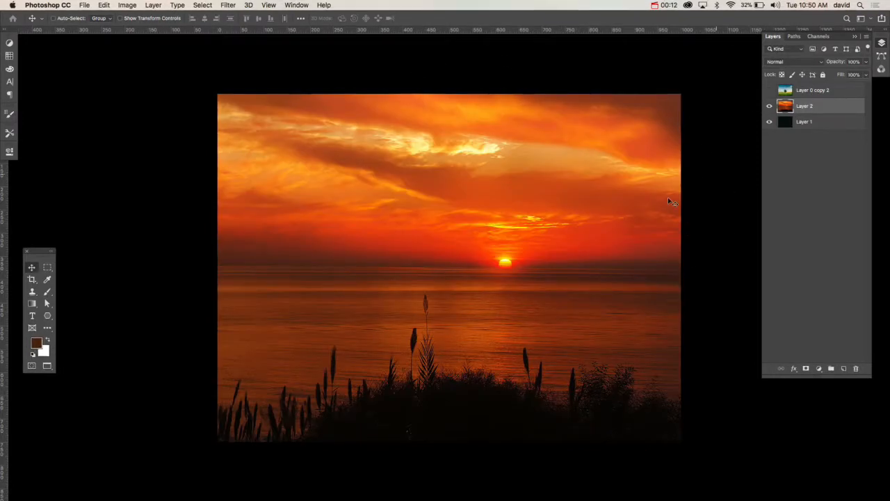
Step: Make the tree photo on Layer 0 copy 2 visible, then duplicate that layer and hide the duplicate
scroll(709, 218, right, 5)
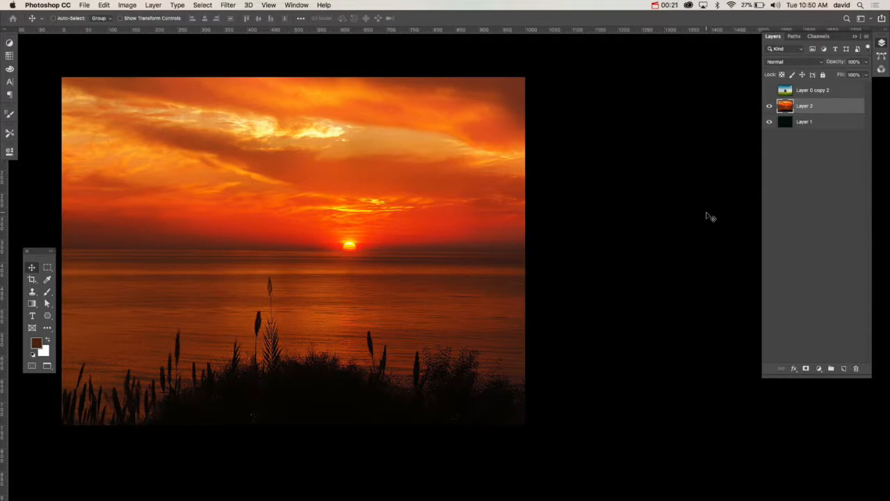
click(769, 91)
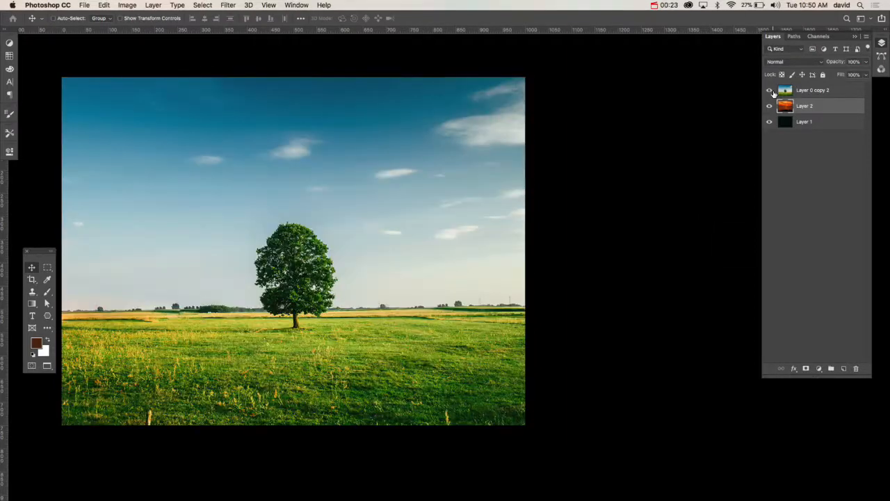
click(801, 95)
key(super+j)
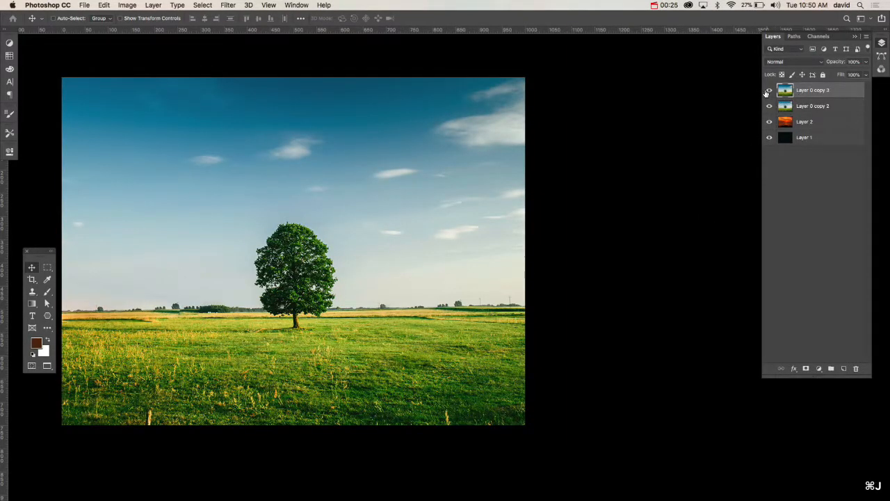
click(769, 90)
scroll(508, 268, left, 5)
scroll(508, 268, up, 1)
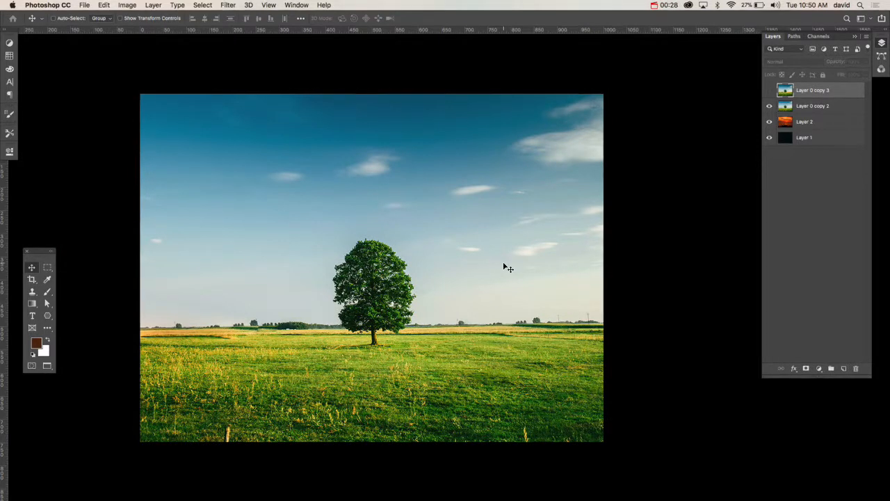
Step: Apply Match Color to Layer 0 copy 2, using new_sunset_image_start.psd as the source and its sunset Layer 2 as the reference
click(819, 108)
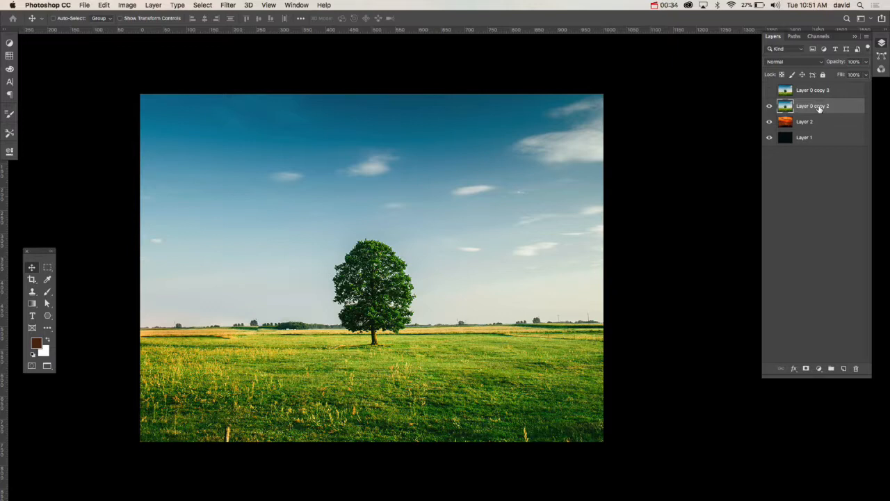
click(131, 5)
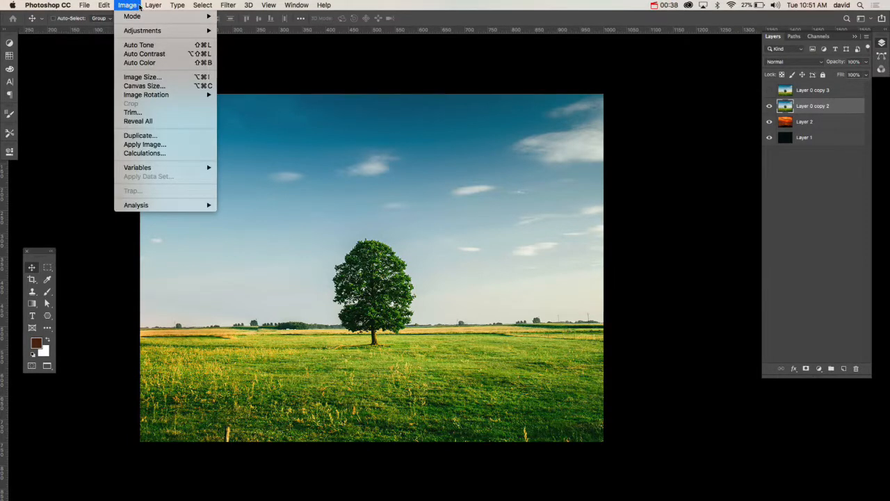
mouse_move(153, 7)
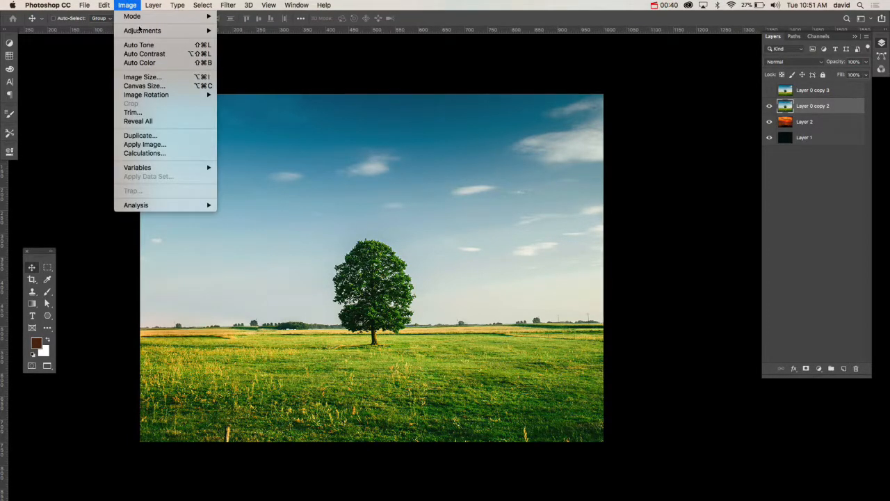
mouse_move(146, 31)
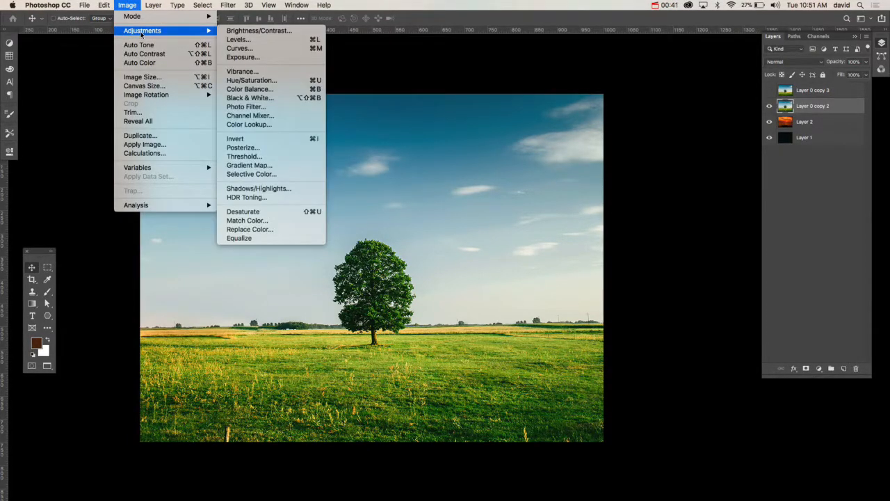
click(273, 221)
drag(548, 87, 473, 75)
click(456, 265)
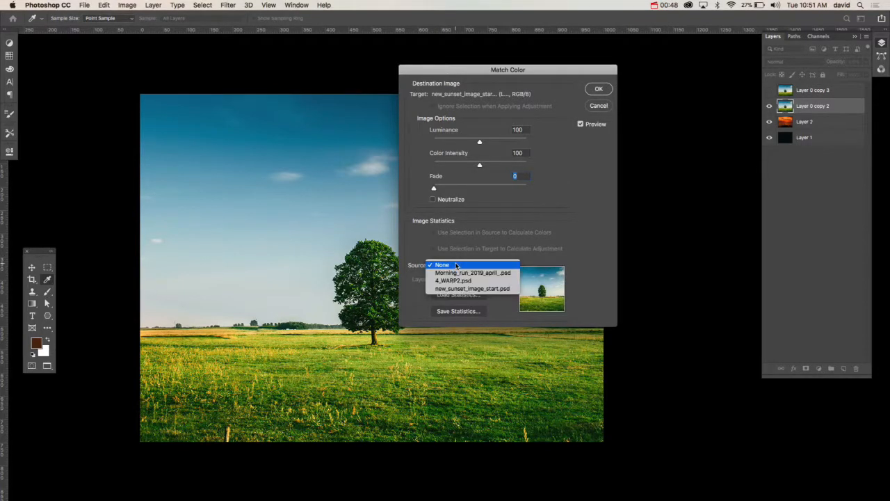
click(483, 288)
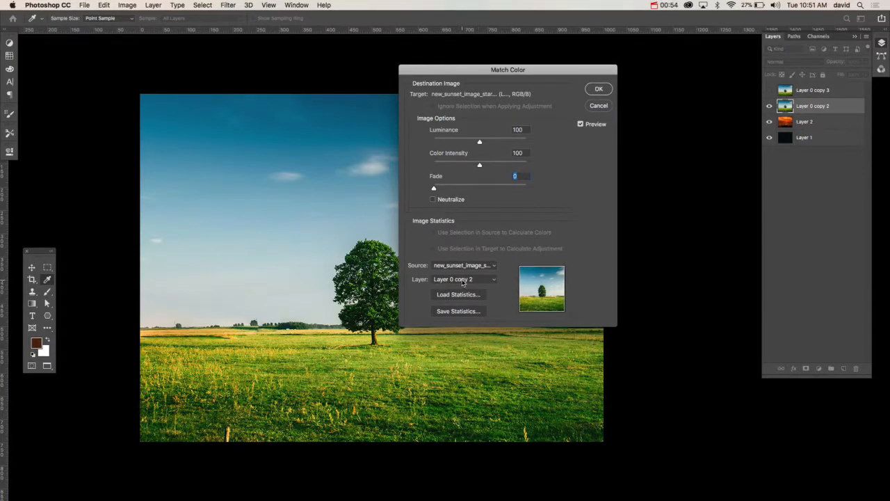
click(475, 280)
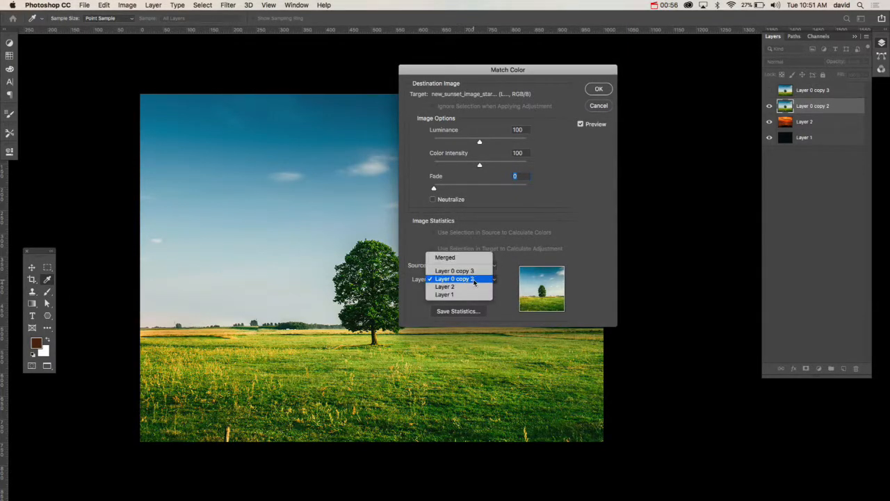
click(466, 286)
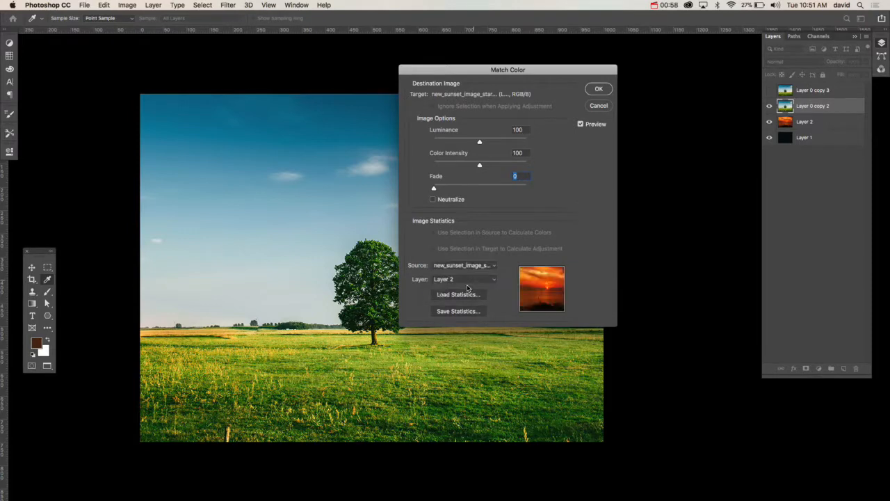
drag(471, 76, 647, 92)
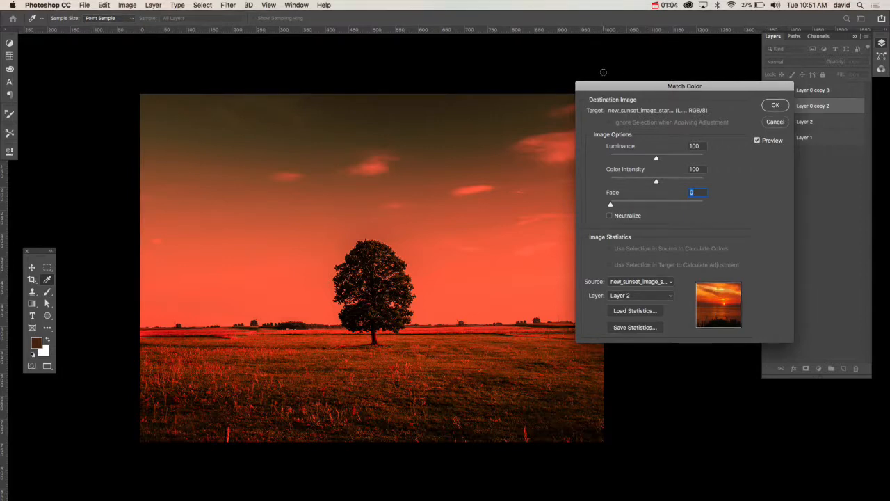
Step: Set the colour match to Fade 20, Color Intensity 113 and Luminance 103, and apply it
drag(647, 93, 542, 64)
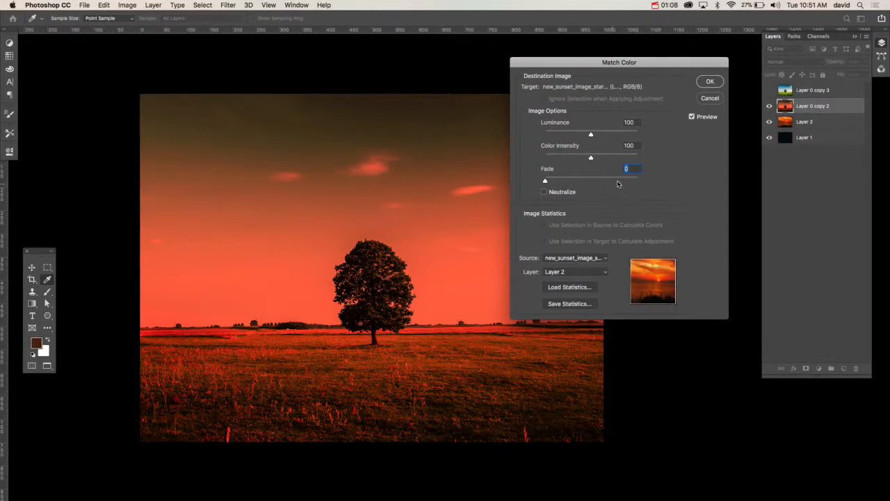
mouse_move(547, 182)
mouse_down()
mouse_move(575, 183)
mouse_move(563, 183)
mouse_up()
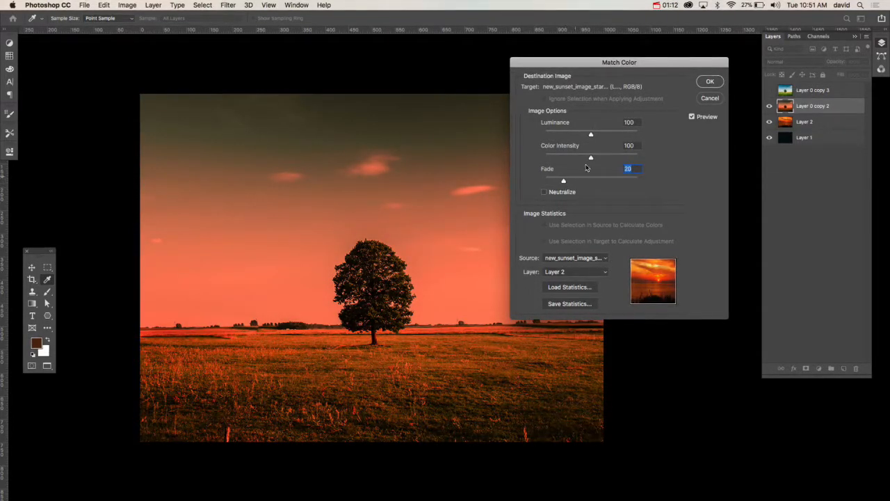
mouse_move(591, 157)
mouse_down()
mouse_move(624, 161)
mouse_move(559, 167)
mouse_move(602, 167)
mouse_up()
drag(590, 134, 576, 141)
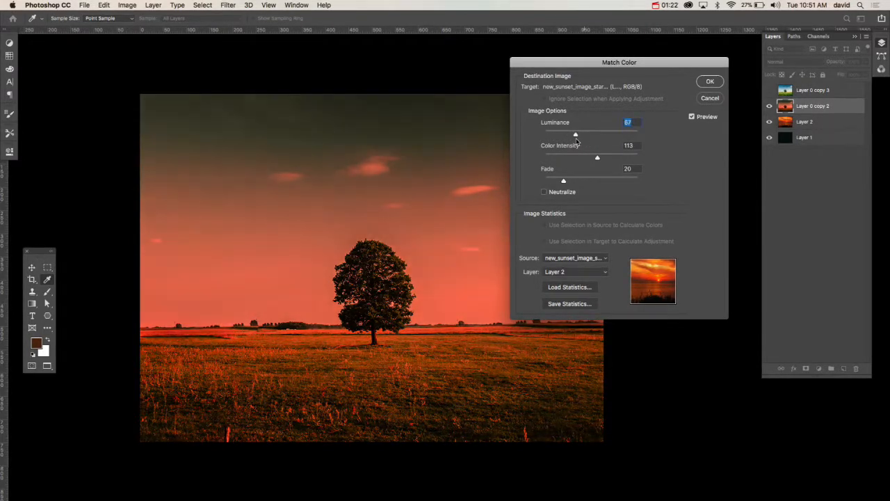
click(719, 85)
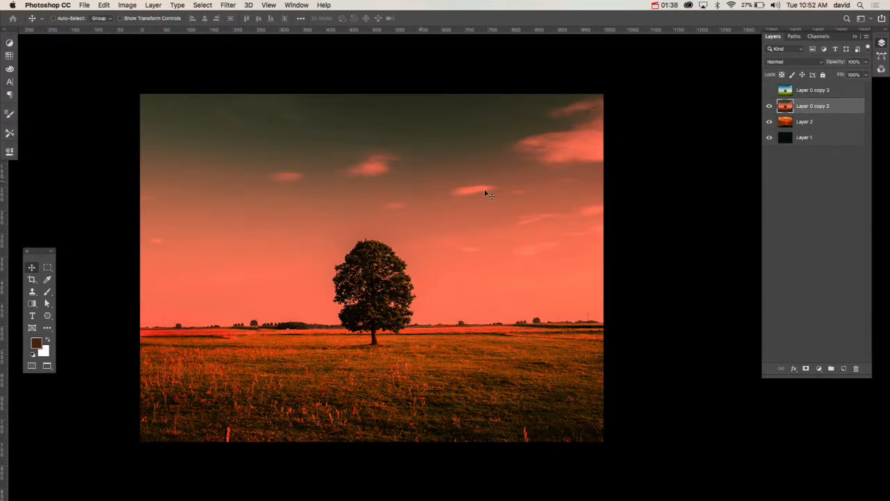
Step: Show and select the unaltered tree layer, Layer 0 copy 3, and duplicate its Blue channel
click(770, 91)
click(783, 96)
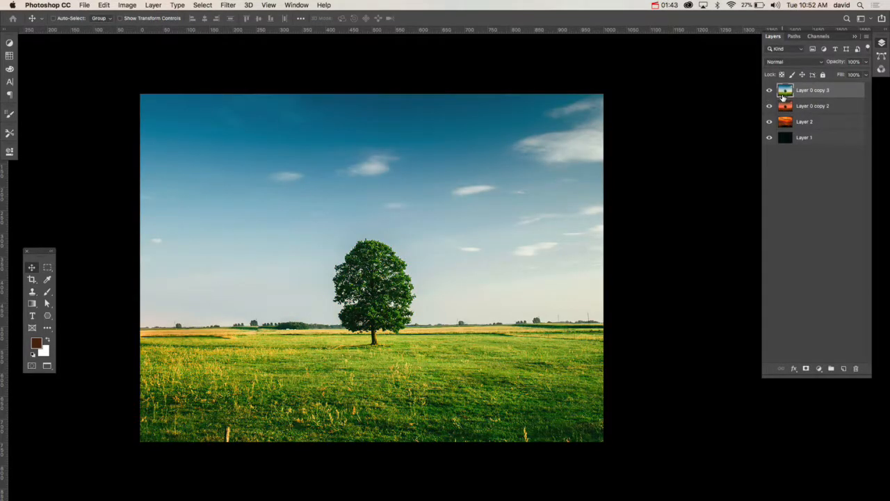
click(819, 37)
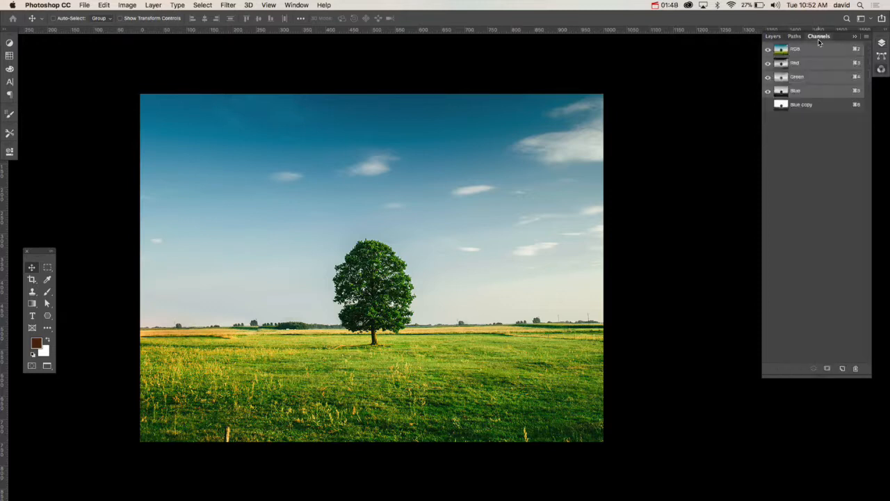
click(814, 94)
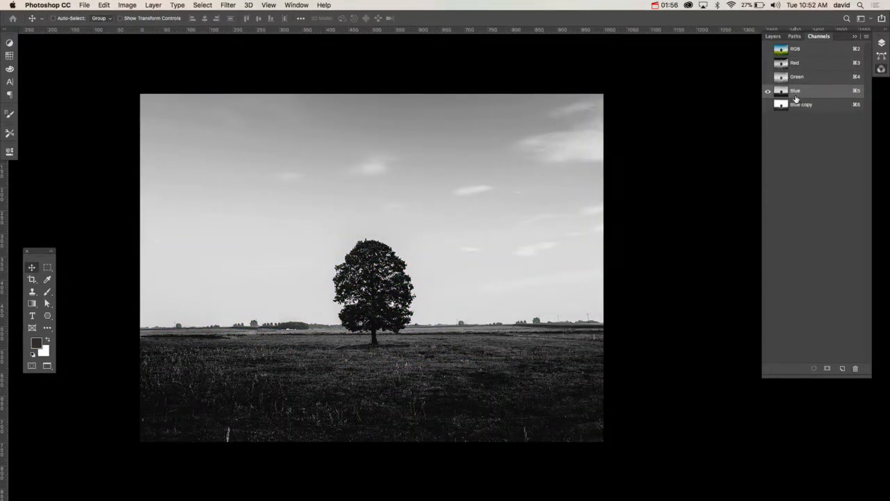
drag(794, 99, 843, 368)
Step: Apply Levels to the new Blue channel copy with input levels 104, 1.00 and 106 to separate tree and sky
key(super+l)
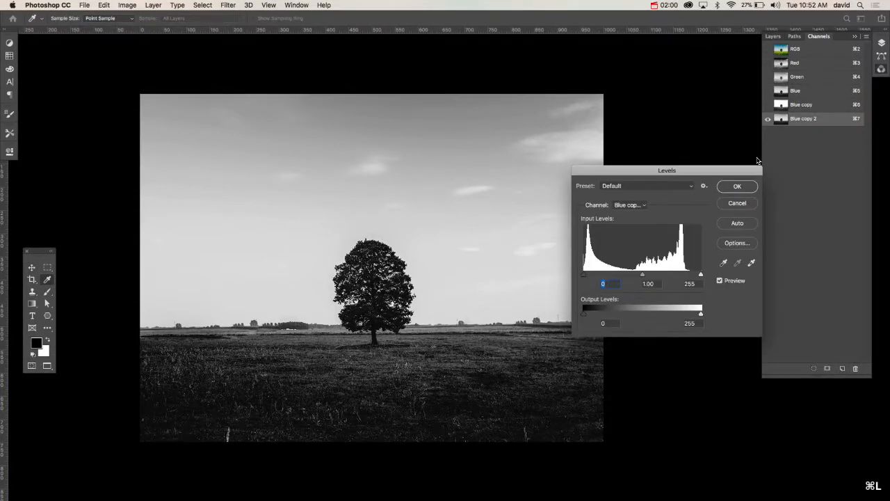
drag(700, 274, 633, 282)
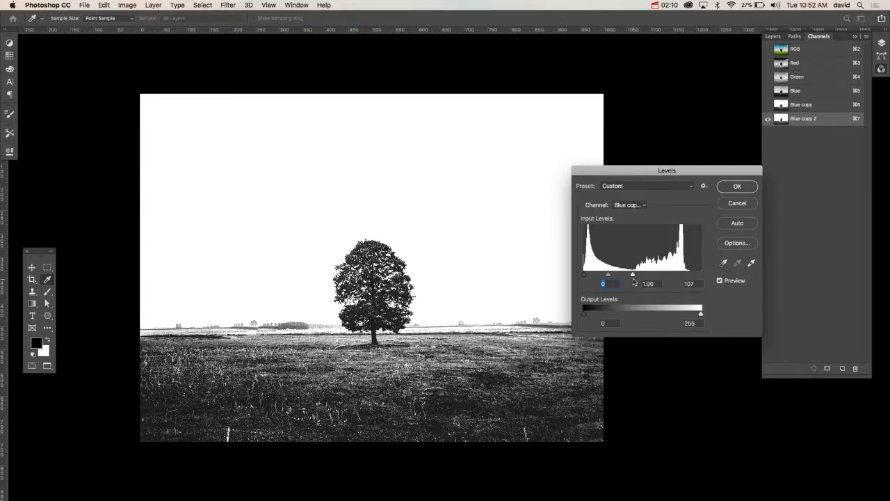
mouse_move(634, 282)
mouse_down()
mouse_move(669, 282)
mouse_move(597, 276)
mouse_move(633, 275)
mouse_up()
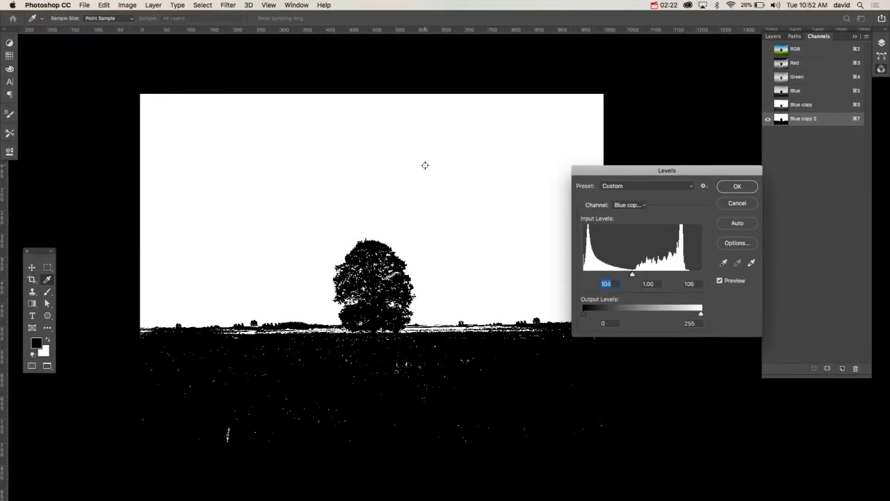
click(738, 186)
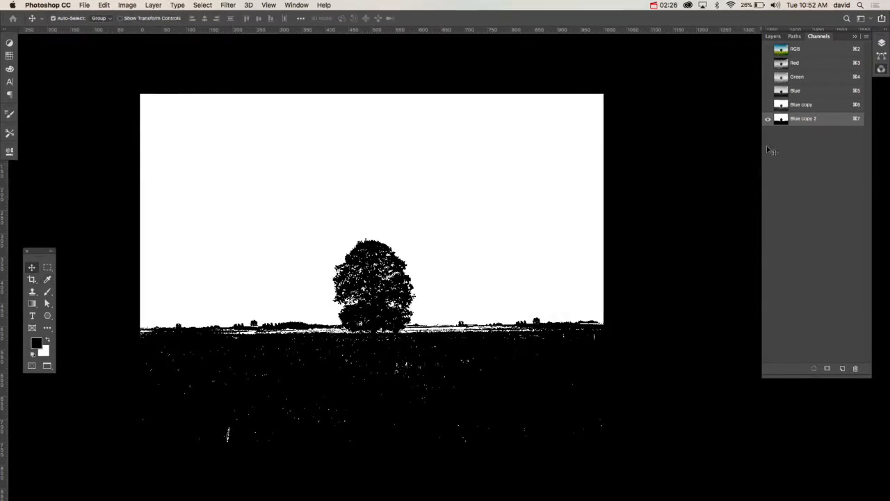
Step: Load the high-contrast channel copy as a selection, hide Layer 0 copy 3, and mask the selected sky out of Layer 0 copy 2
super+click(782, 120)
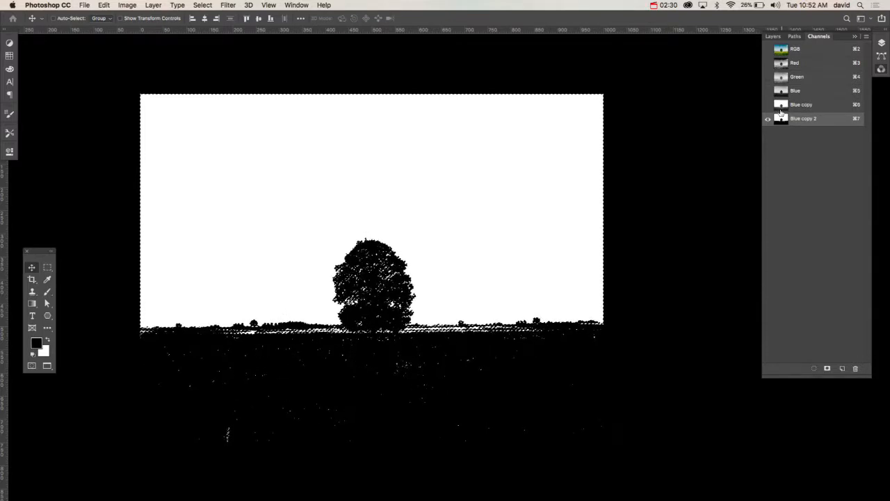
click(774, 36)
click(770, 91)
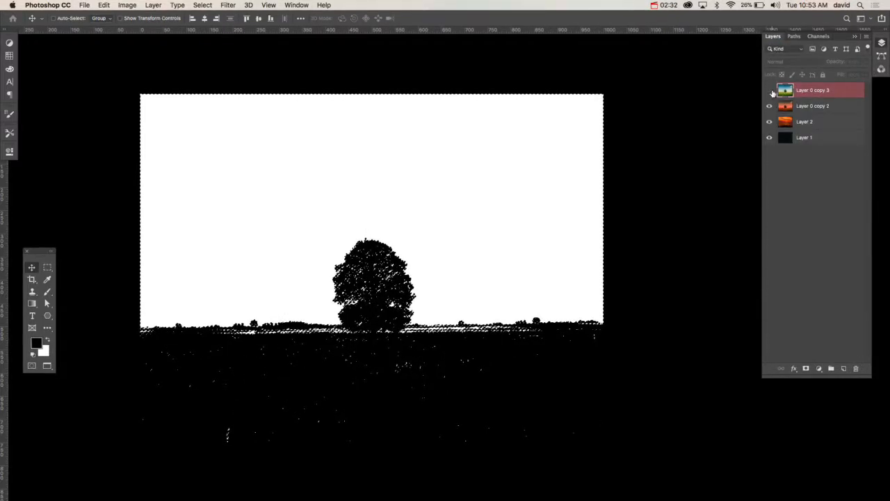
click(786, 107)
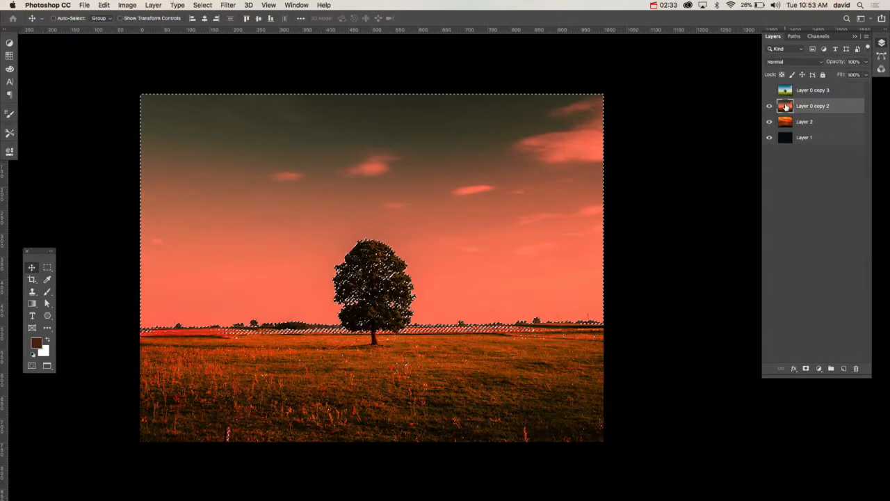
click(806, 369)
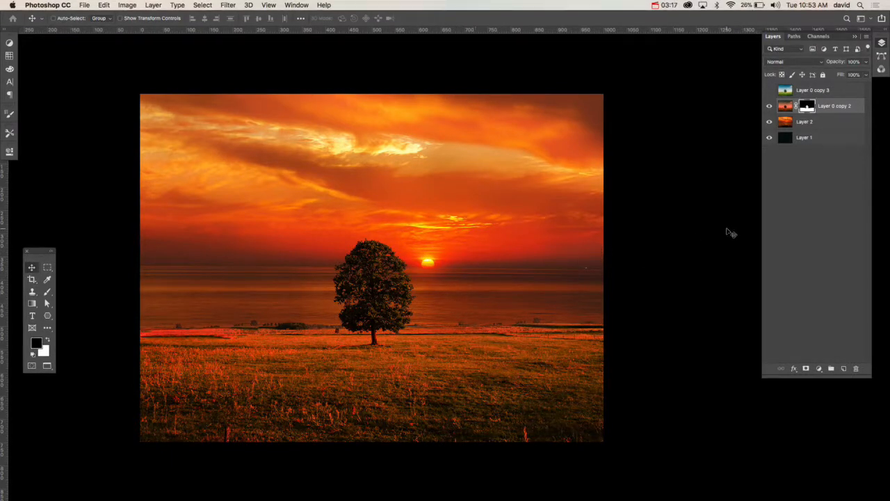
Step: Add a Levels adjustment layer above Layer 0 copy 2 and clip it to that layer
click(818, 369)
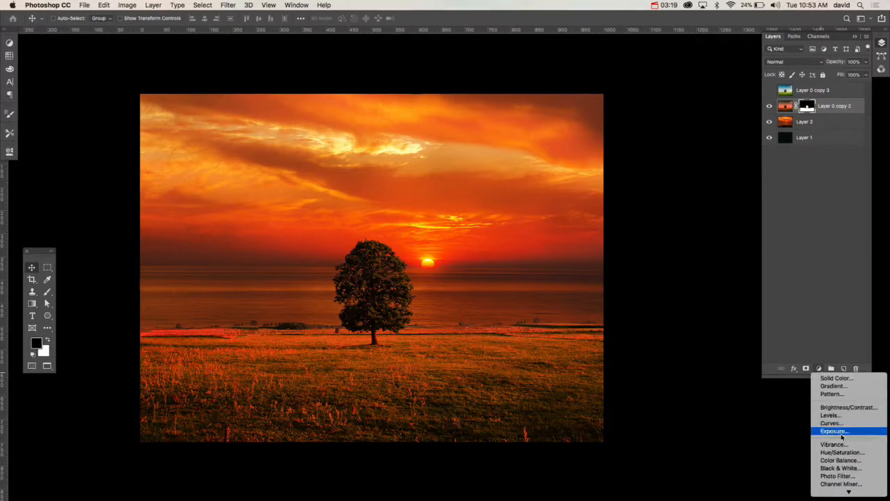
mouse_move(849, 489)
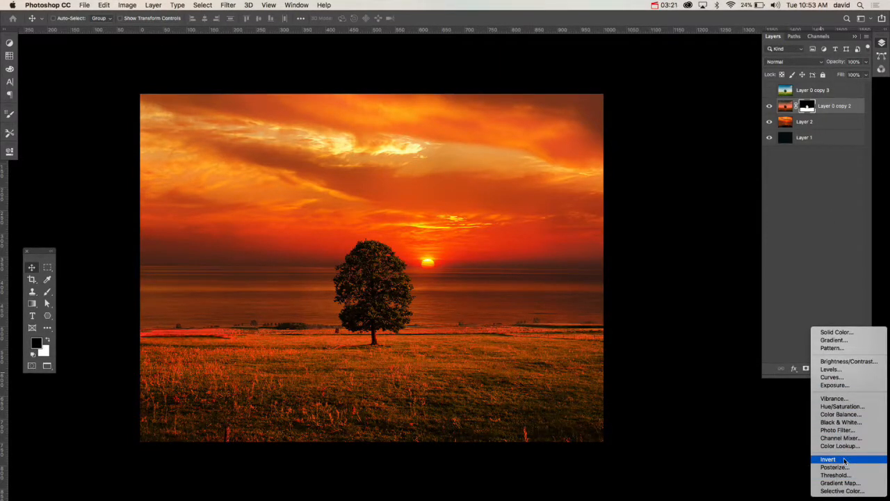
click(832, 369)
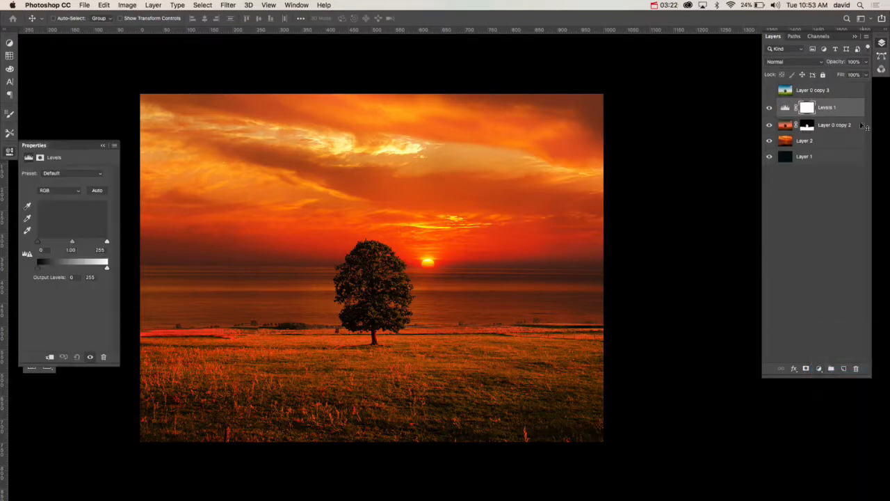
alt+click(851, 116)
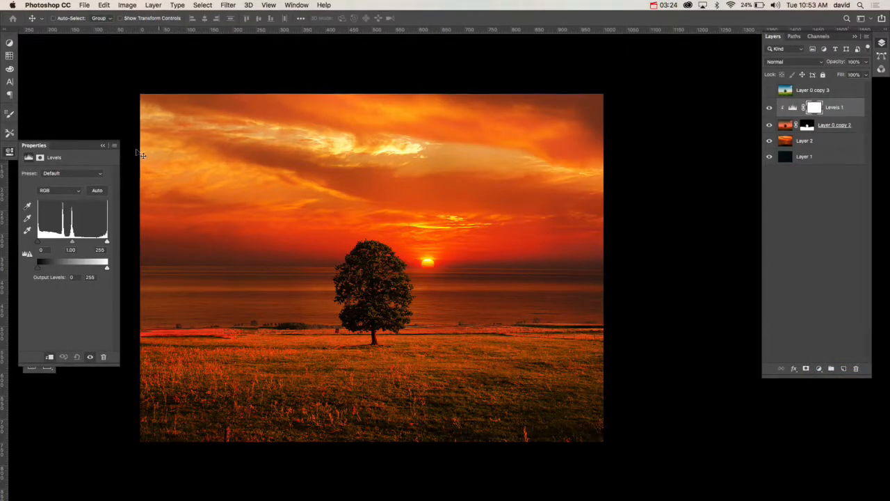
Step: Set the black input level of the clipped Levels adjustment to 252 to darken the tree and field, and collapse its settings
drag(37, 241, 106, 241)
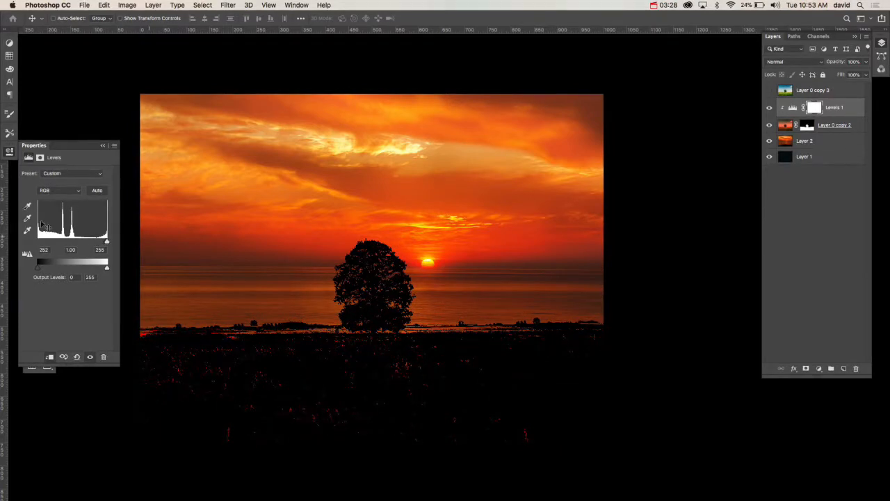
drag(103, 244, 107, 243)
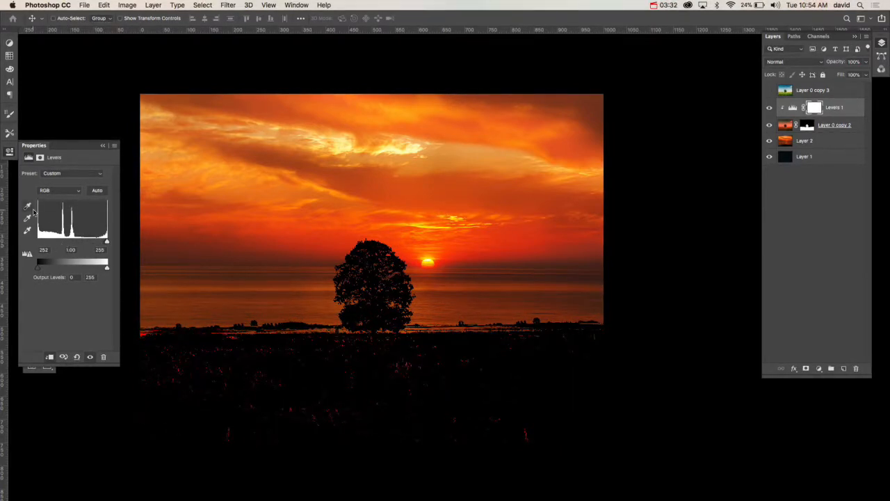
click(9, 151)
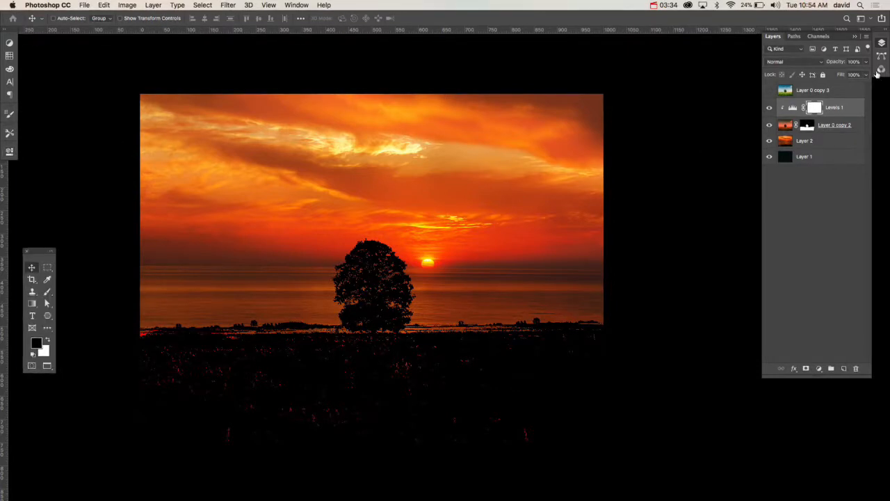
Step: Reduce the opacity of the clipped Levels 1 adjustment layer to 54% to soften the darkening of the tree and field
click(794, 108)
drag(839, 64, 818, 65)
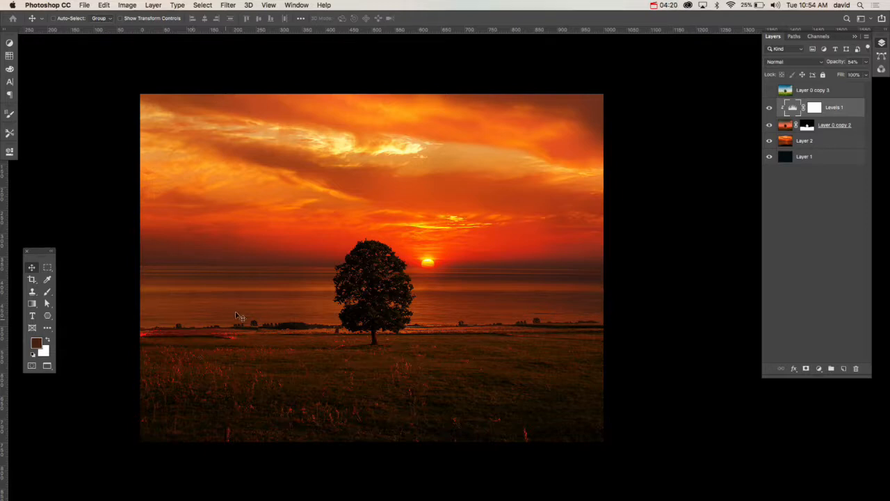
Step: Hide Layer 0 copy 2 with its clipped Levels, and make Layer 0 copy 3 visible and active
click(769, 125)
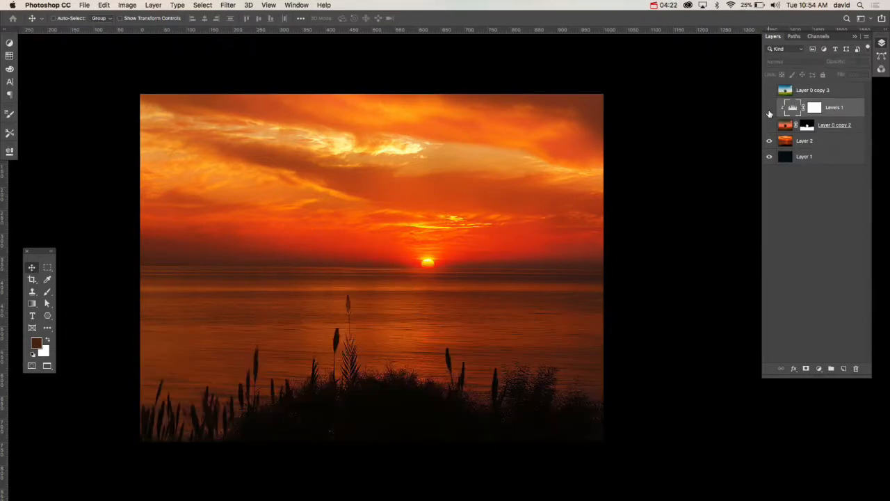
click(770, 90)
click(788, 91)
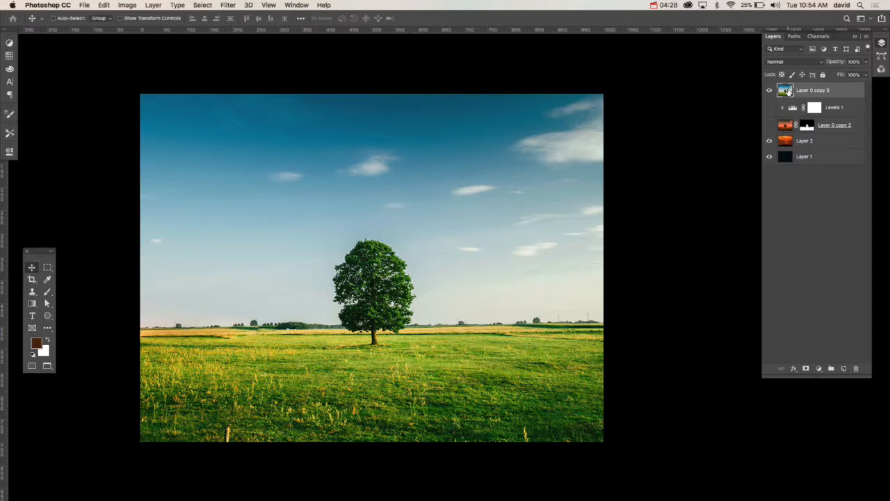
Step: Open the blending options of Layer 0 copy 3 and set Blend If to the Blue channel
double_click(855, 95)
drag(647, 88, 576, 61)
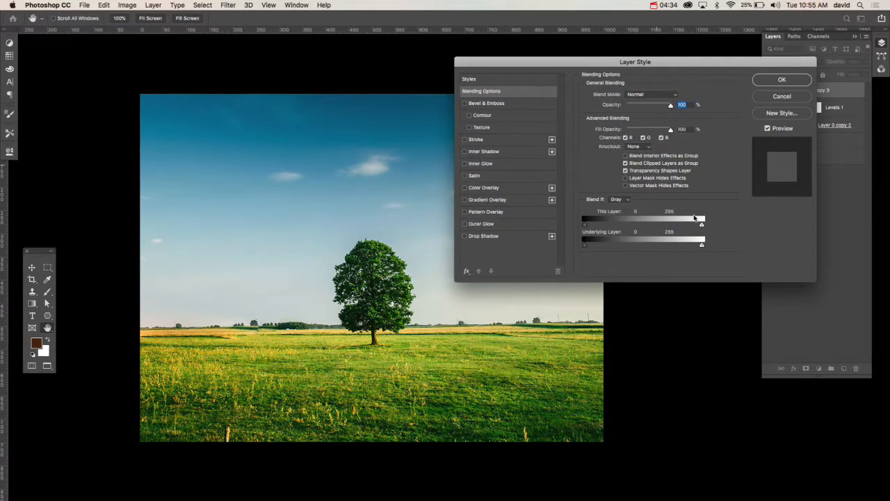
click(621, 199)
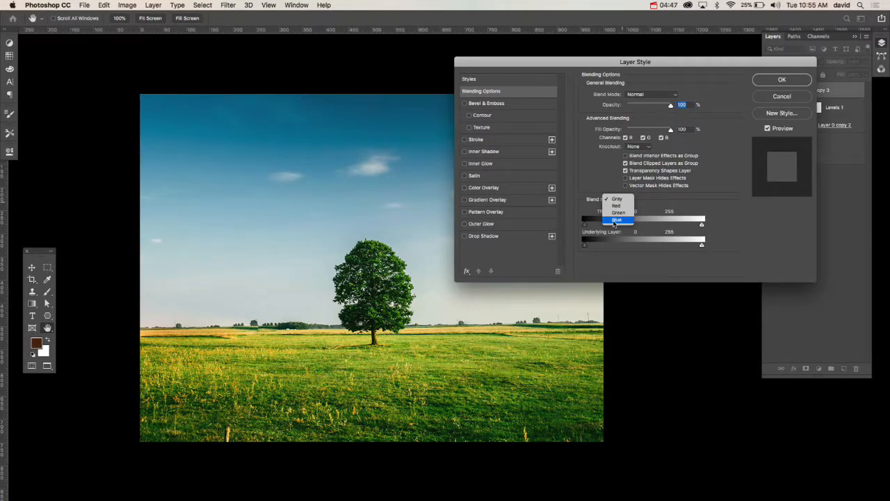
click(615, 221)
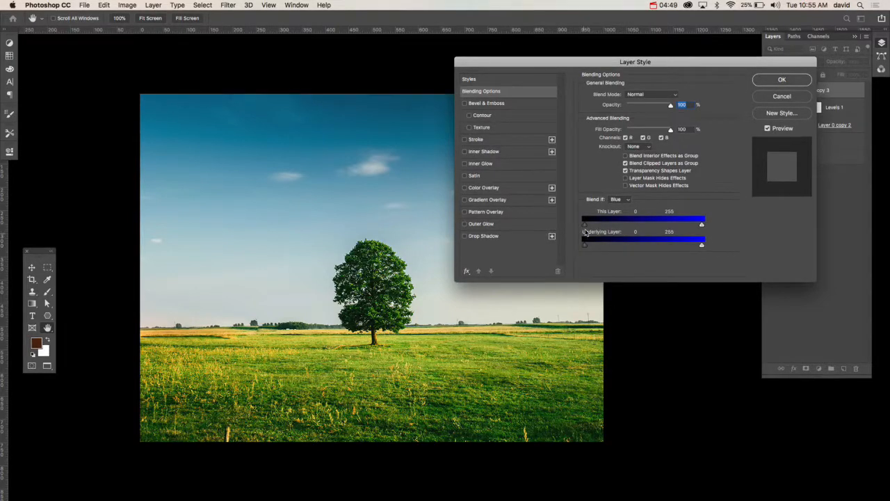
Step: Split the This Layer white Blend If slider to 0 / 255 so the sunset shows through the blue sky, and apply the style
mouse_move(584, 225)
mouse_down()
mouse_move(660, 227)
mouse_move(569, 225)
mouse_up()
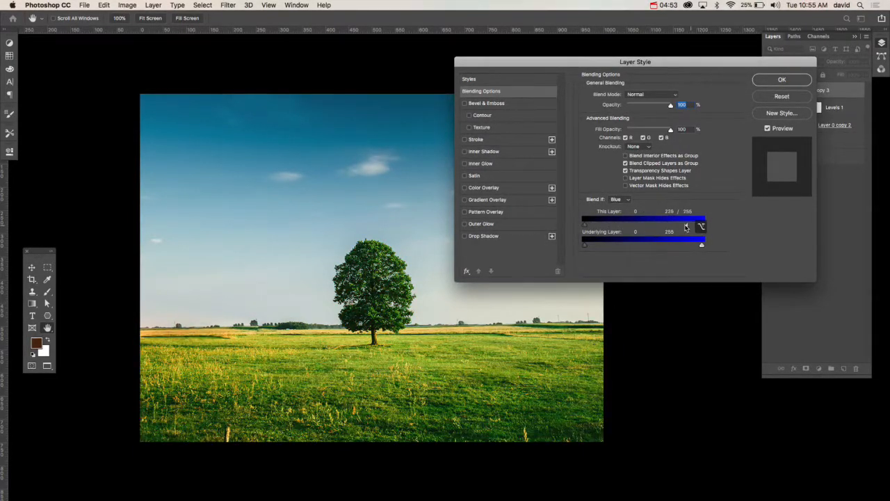
drag(701, 229, 587, 226)
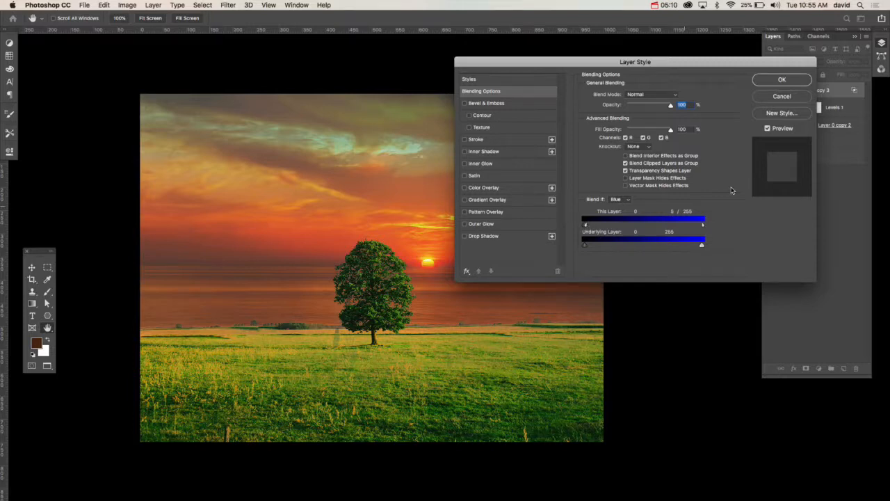
drag(703, 224, 584, 232)
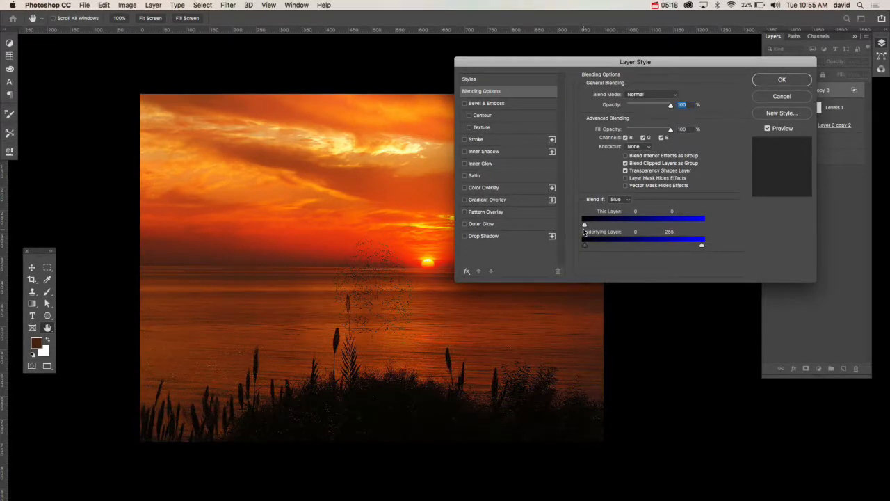
mouse_move(584, 232)
mouse_down()
mouse_move(728, 227)
mouse_move(583, 228)
mouse_up()
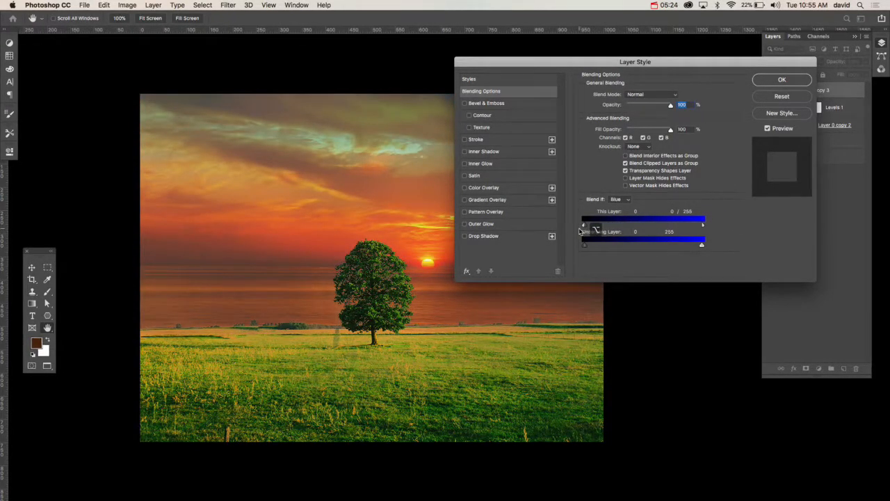
click(782, 81)
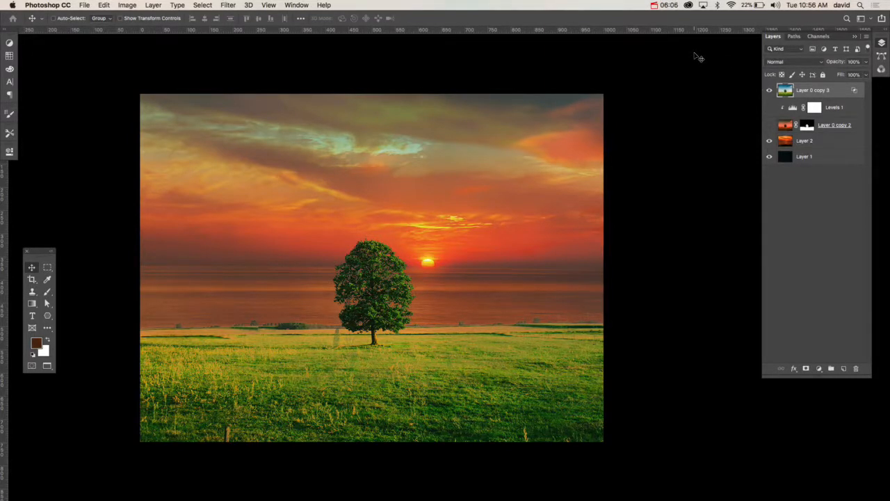
Step: Switch visibility from Layer 0 copy 3 to Layer 0 copy 2, and reopen the blending options of Layer 0 copy 3
click(770, 90)
click(771, 125)
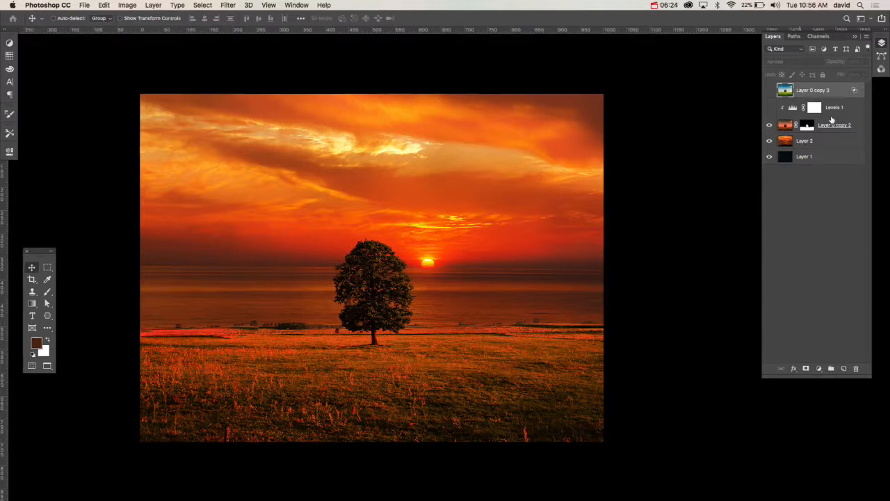
double_click(846, 92)
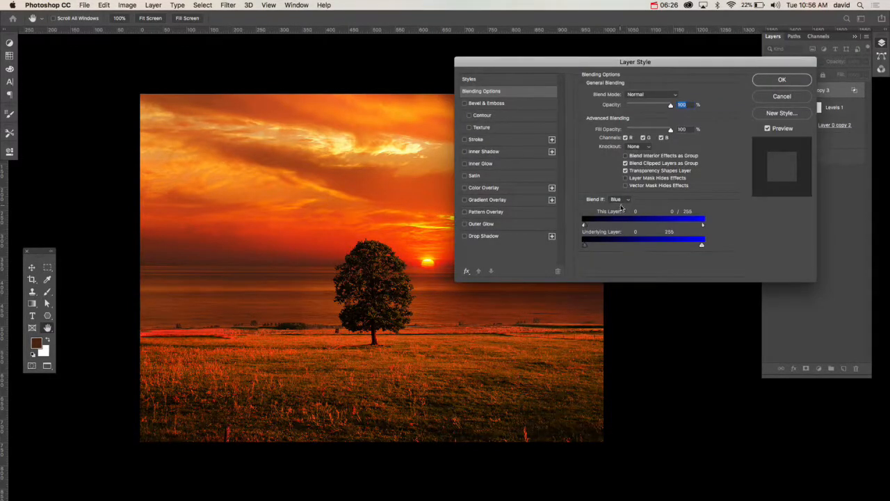